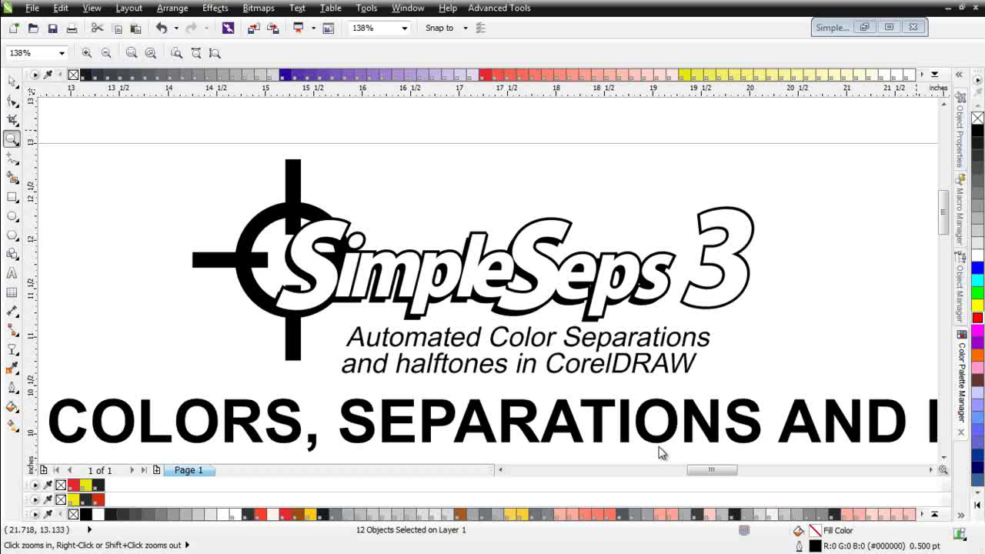
Step: Zoom out to the whole page, then marquee-zoom onto the four halftone columns
{"action": "right_click", "coordinate": [651, 372]}
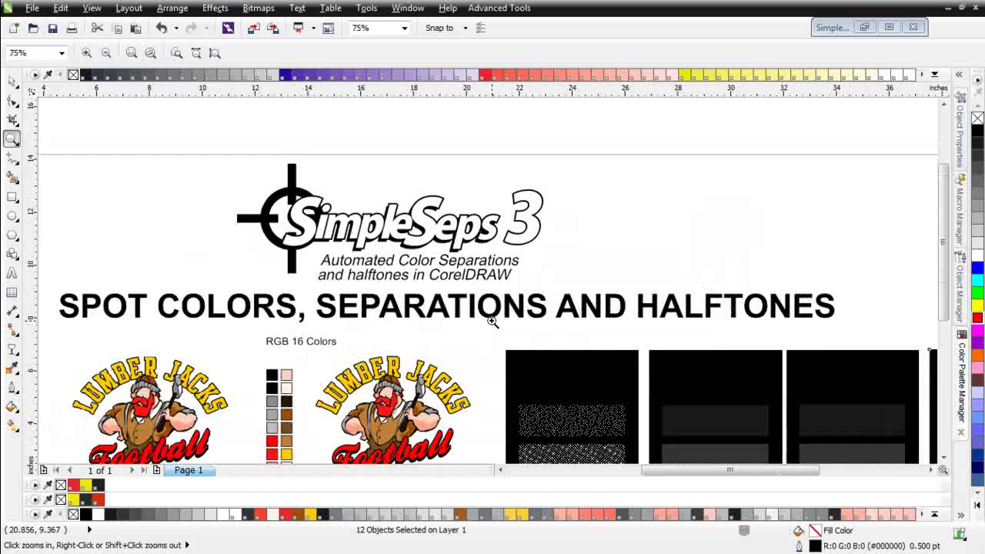
{"action": "right_click", "coordinate": [493, 322]}
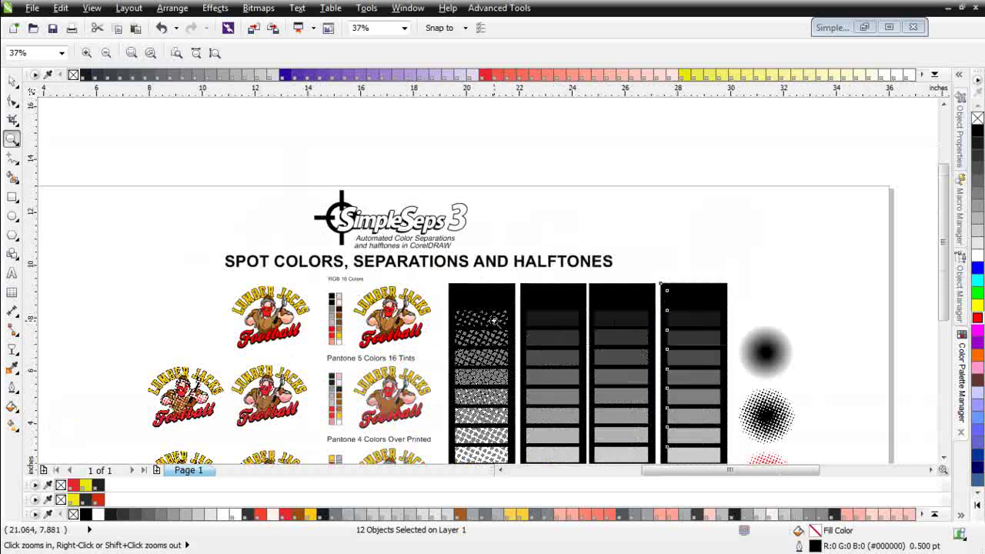
{"action": "right_click", "coordinate": [482, 281]}
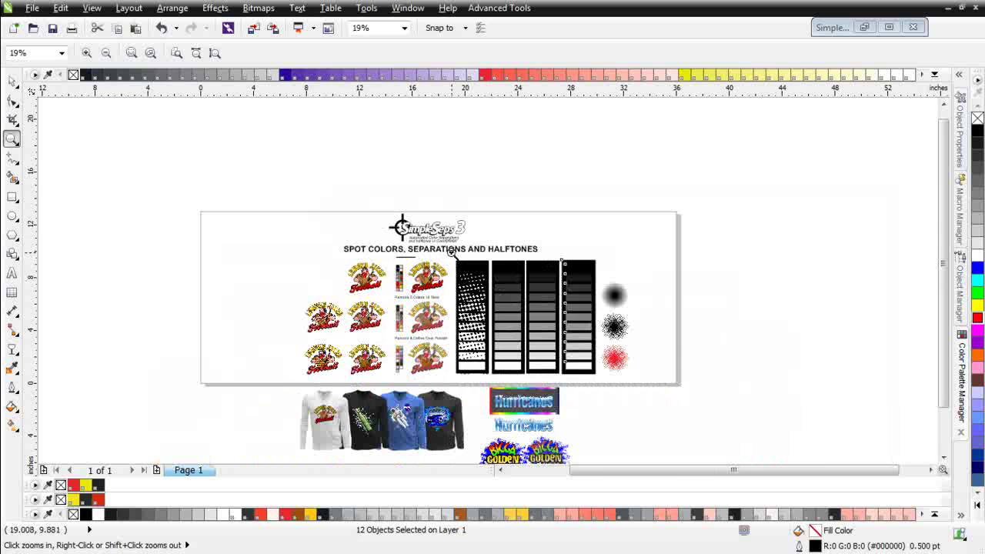
{"action": "left_click_drag", "start_coordinate": [451, 253], "coordinate": [601, 385]}
Step: Select bars in the fourth column and the third column's bitmap to check their gray K values
{"action": "left_click", "coordinate": [11, 80]}
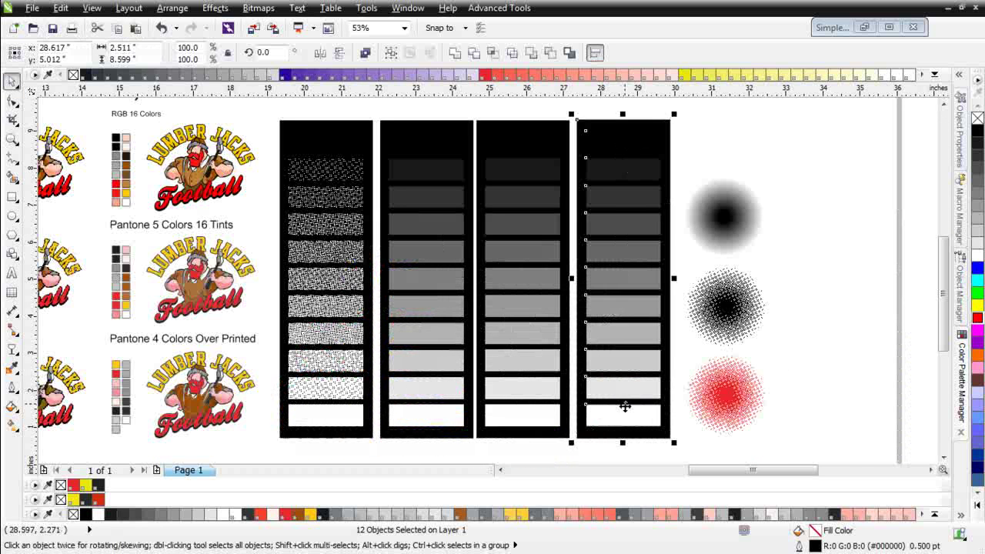
{"action": "left_click", "coordinate": [795, 160]}
{"action": "left_click", "coordinate": [640, 175], "text": "ctrl"}
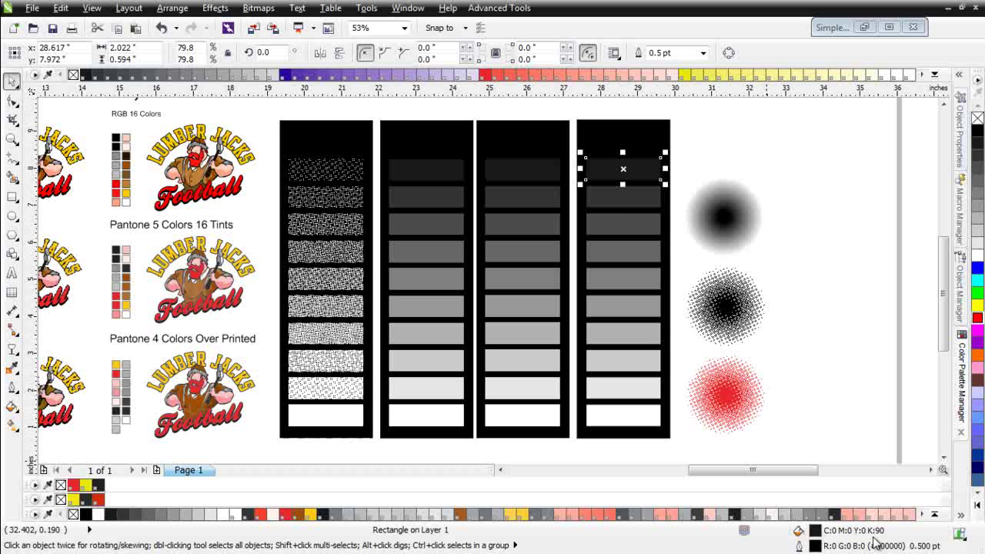
{"action": "left_click", "coordinate": [655, 203], "text": "ctrl"}
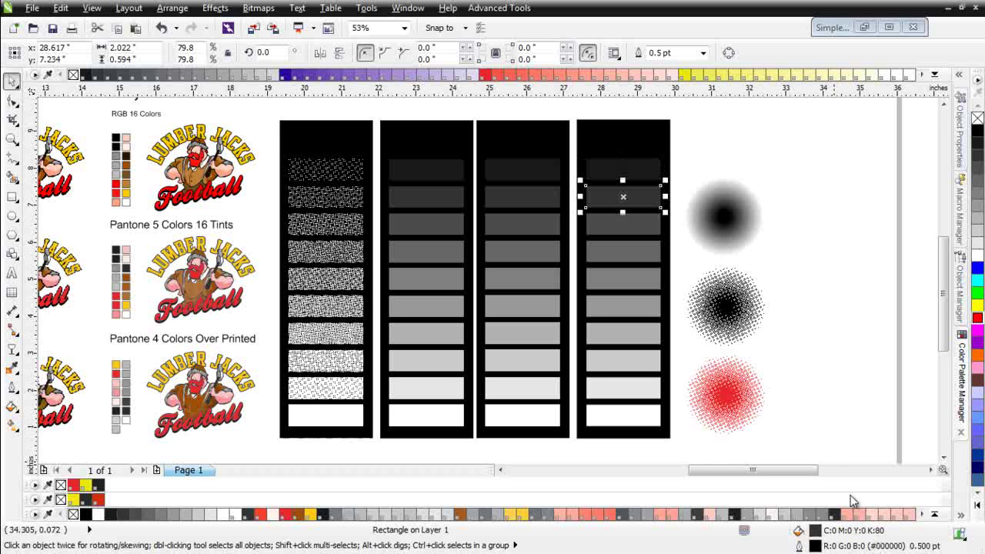
{"action": "left_click", "coordinate": [624, 223], "text": "ctrl"}
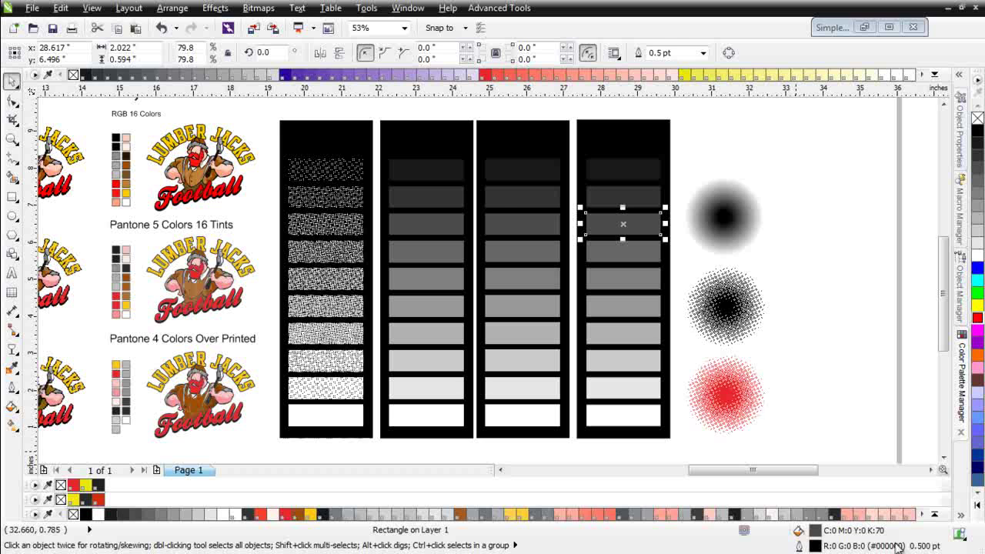
{"action": "left_click", "coordinate": [521, 189]}
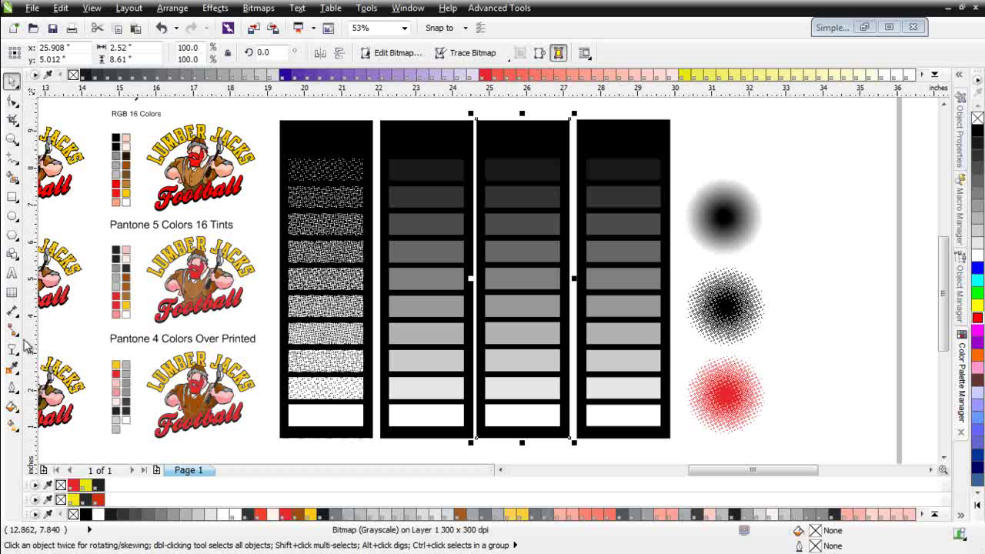
{"action": "left_click", "coordinate": [11, 370]}
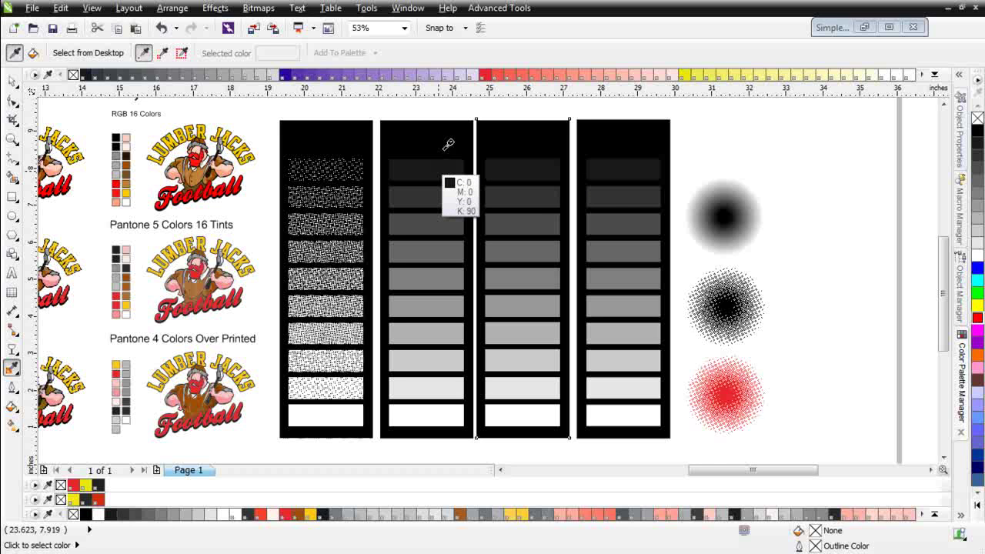
{"action": "key", "text": "space"}
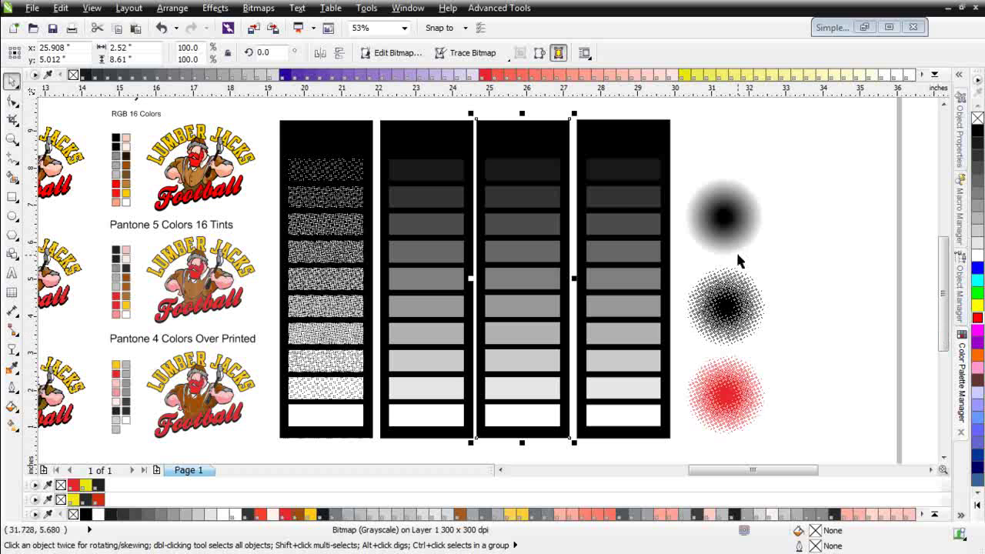
Step: Color the second column's monochrome bitmap red, test blue light areas, then revert them to white
{"action": "left_click", "coordinate": [440, 249]}
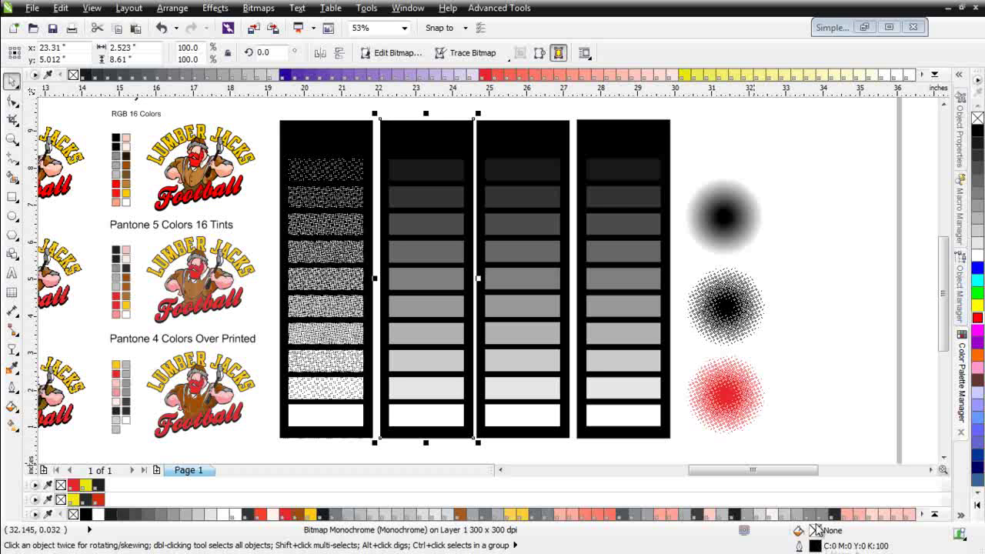
{"action": "left_click", "coordinate": [978, 318]}
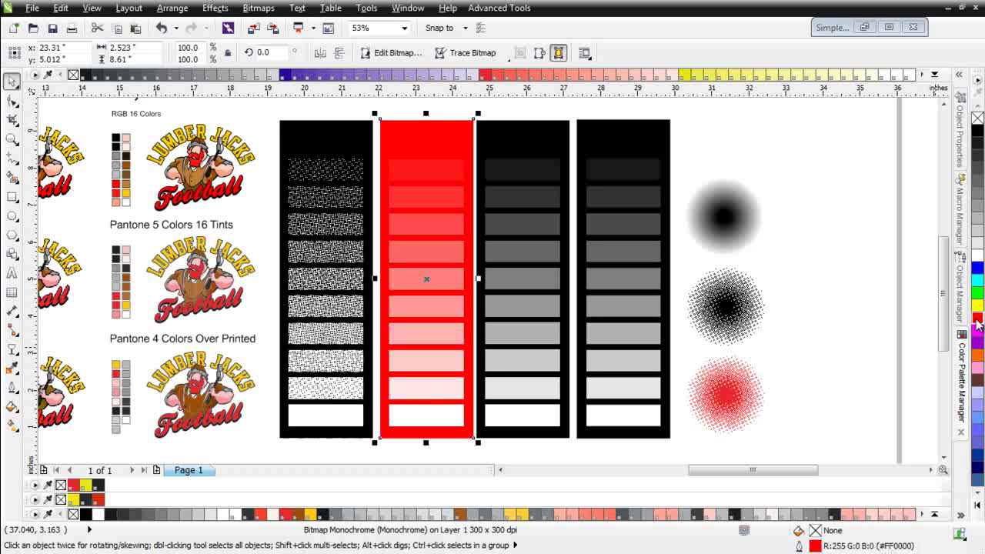
{"action": "right_click", "coordinate": [979, 269]}
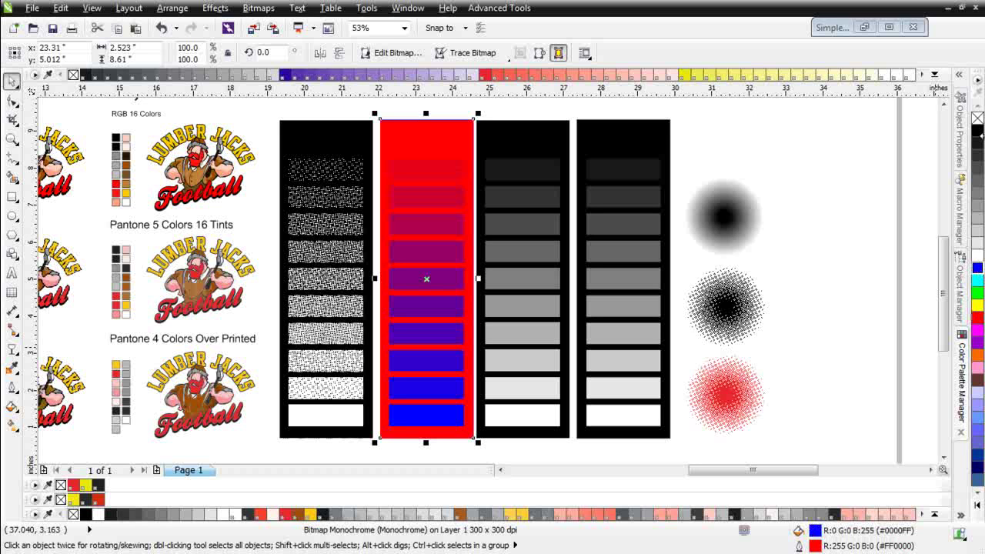
{"action": "right_click", "coordinate": [977, 119]}
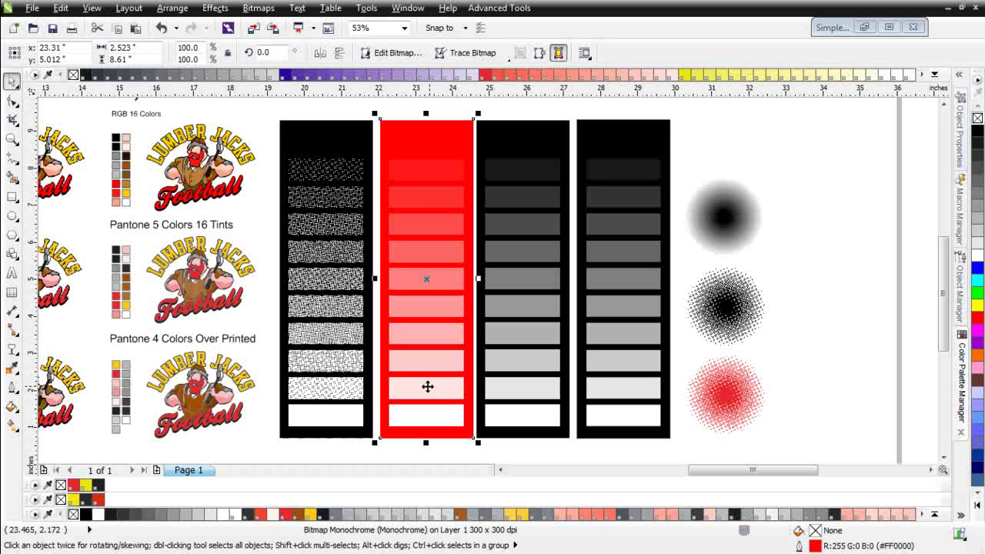
{"action": "left_click", "coordinate": [337, 242]}
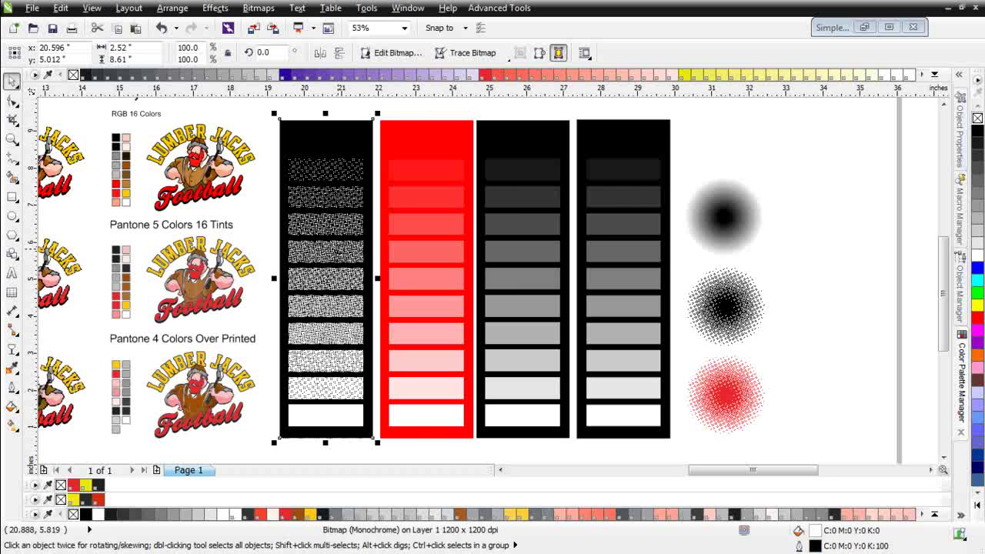
{"action": "scroll", "coordinate": [338, 250], "scroll_direction": "up", "scroll_amount": 2}
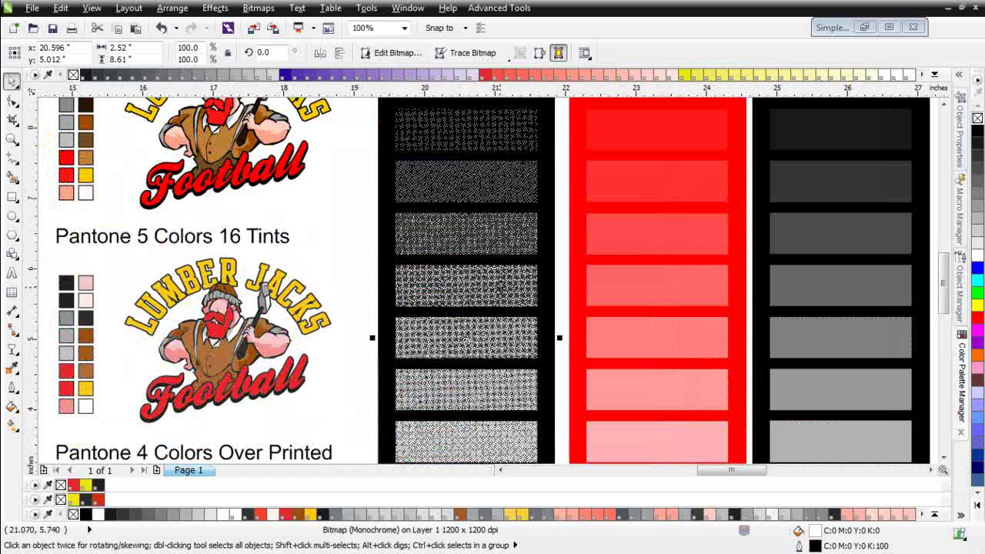
{"action": "scroll", "coordinate": [497, 285], "scroll_direction": "up", "scroll_amount": 1}
{"action": "scroll", "coordinate": [489, 282], "scroll_direction": "up", "scroll_amount": 1}
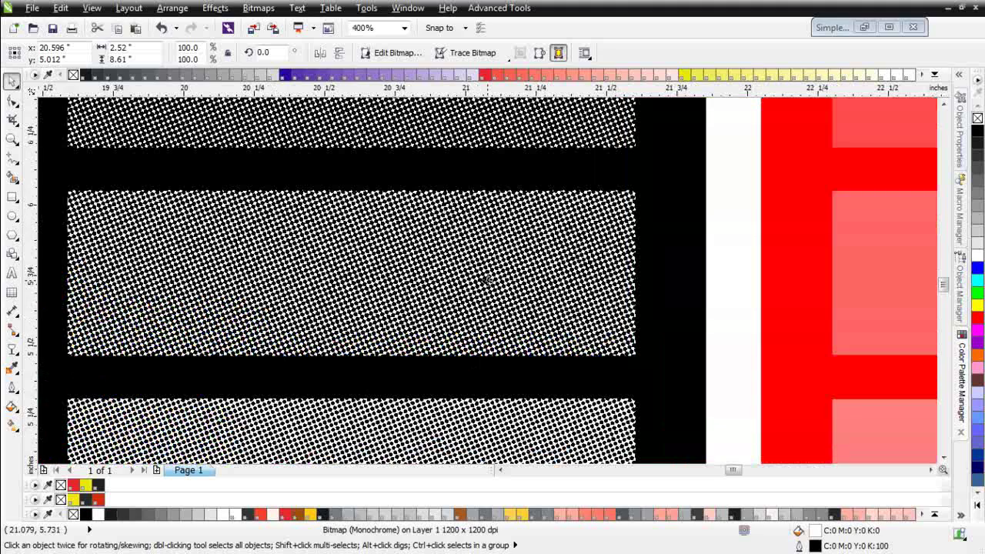
{"action": "scroll", "coordinate": [487, 281], "scroll_direction": "up", "scroll_amount": 1}
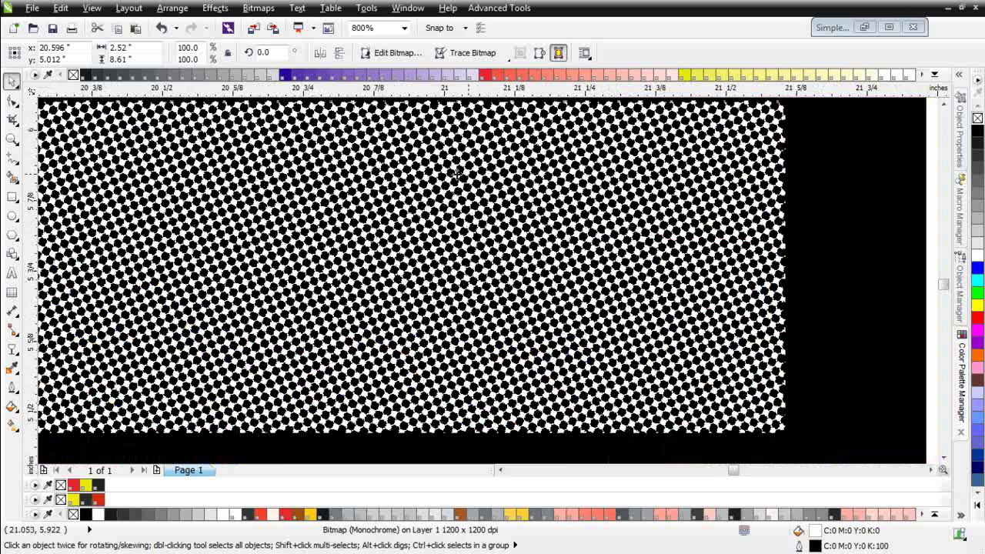
{"action": "scroll", "coordinate": [460, 299], "scroll_direction": "down", "scroll_amount": 1}
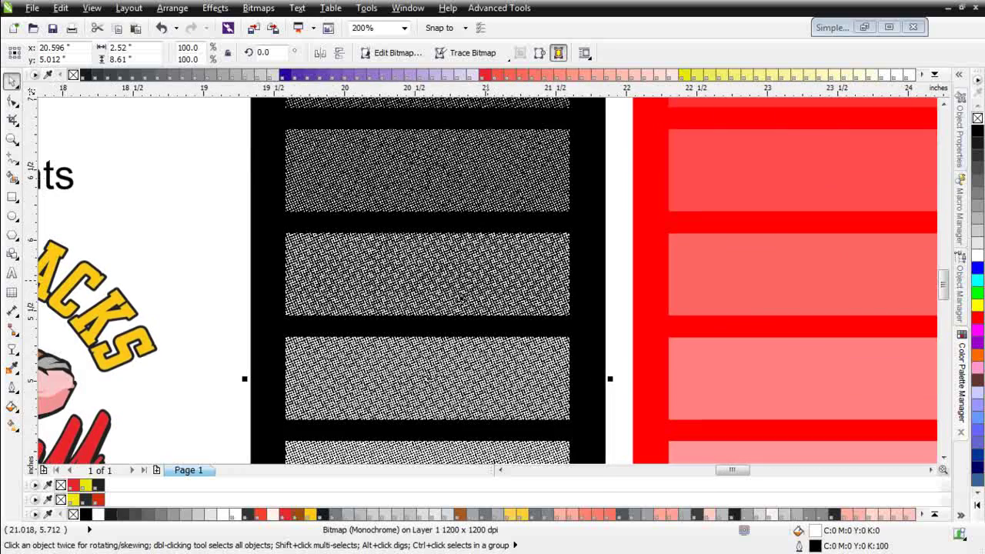
{"action": "scroll", "coordinate": [487, 280], "scroll_direction": "down", "scroll_amount": 1}
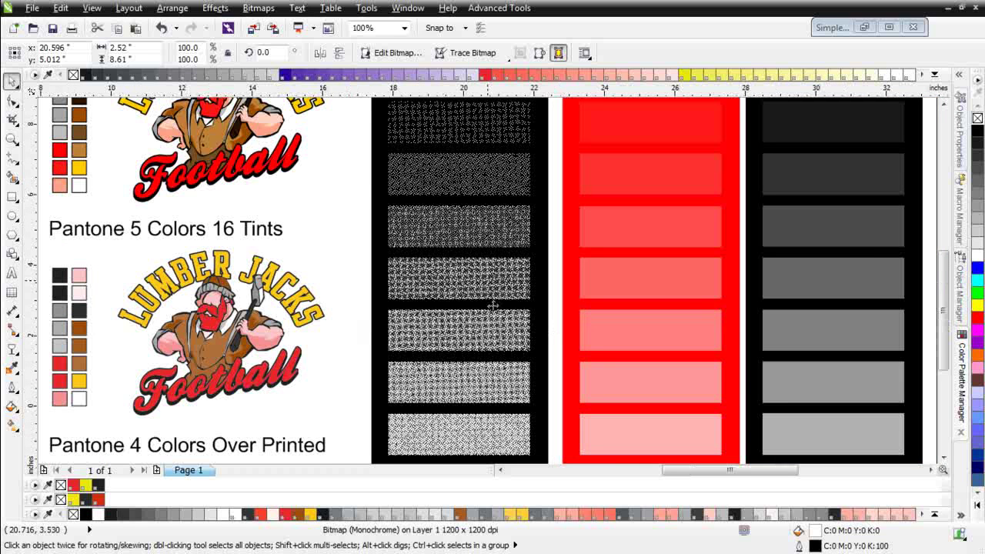
{"action": "scroll", "coordinate": [488, 324], "scroll_direction": "down", "scroll_amount": 1}
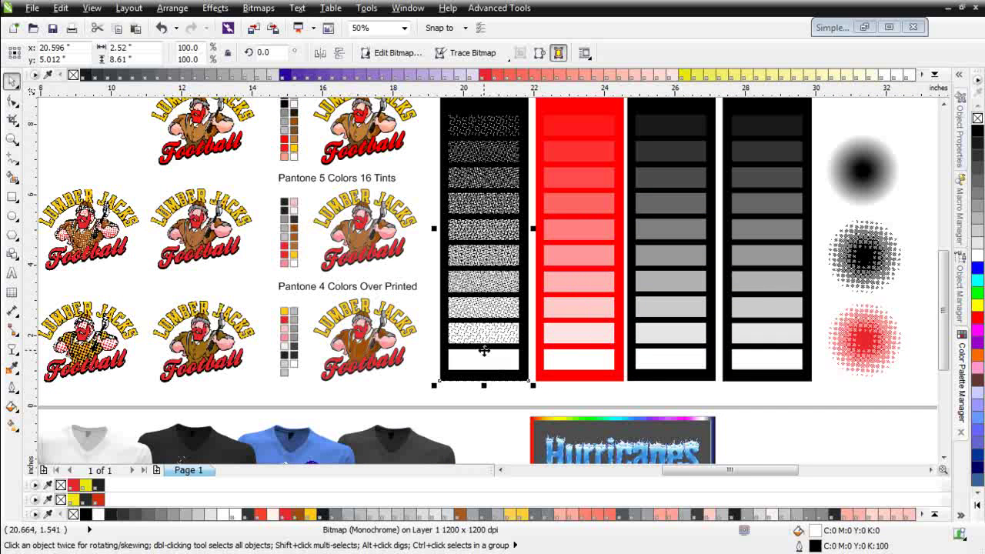
Step: Recolor the stippled first column's dots and frame red, R:255 G:0 B:0
{"action": "right_click", "coordinate": [980, 328]}
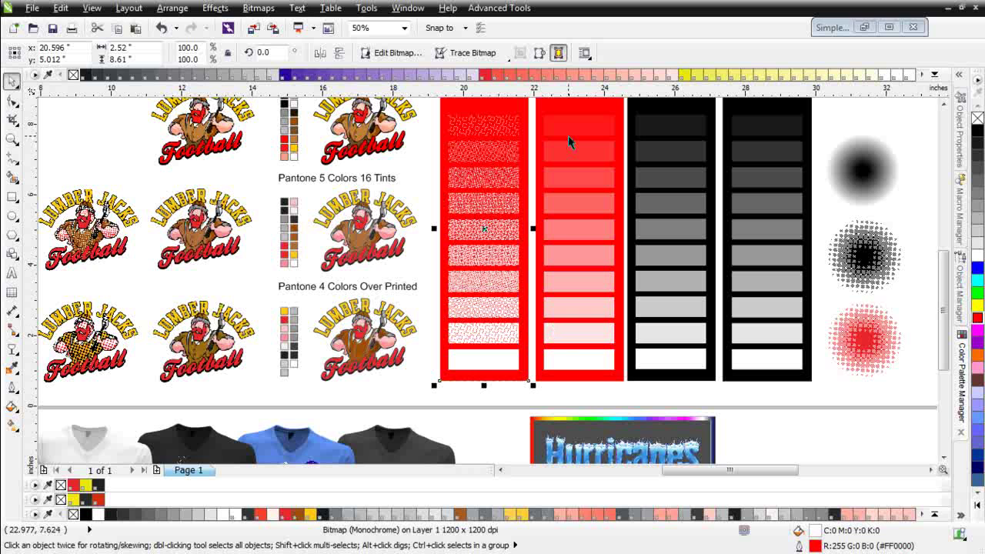
{"action": "left_click", "coordinate": [12, 138]}
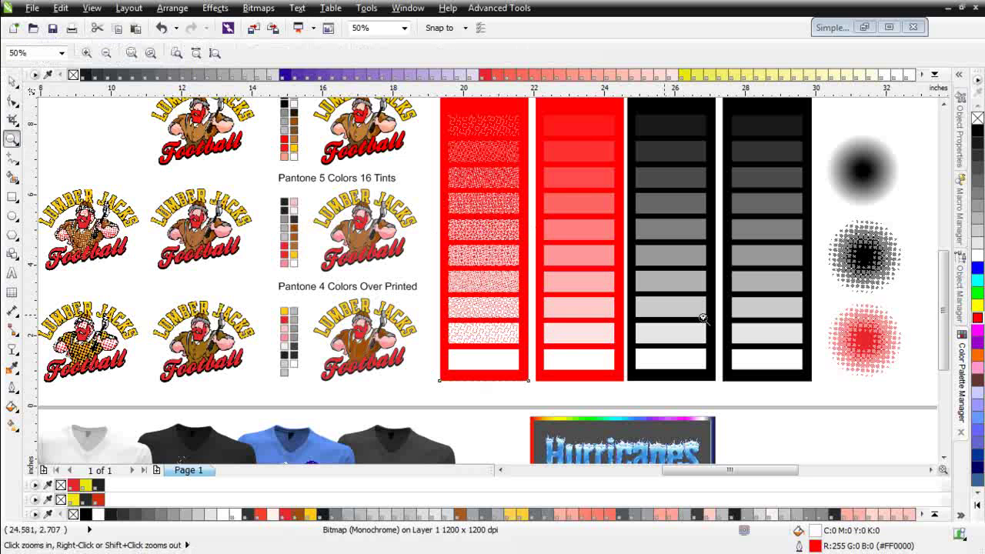
{"action": "left_click_drag", "start_coordinate": [816, 134], "coordinate": [924, 297]}
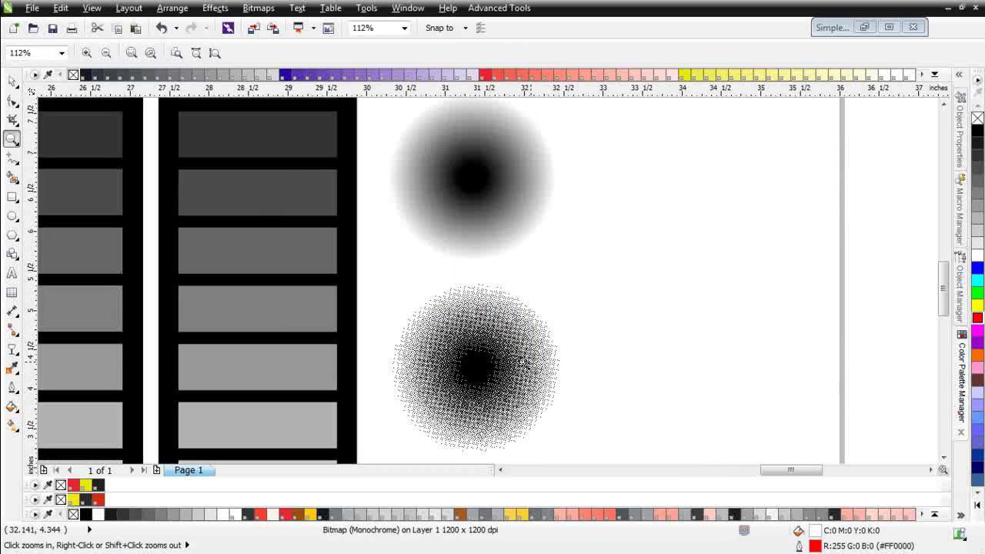
{"action": "left_click_drag", "start_coordinate": [465, 356], "coordinate": [577, 403]}
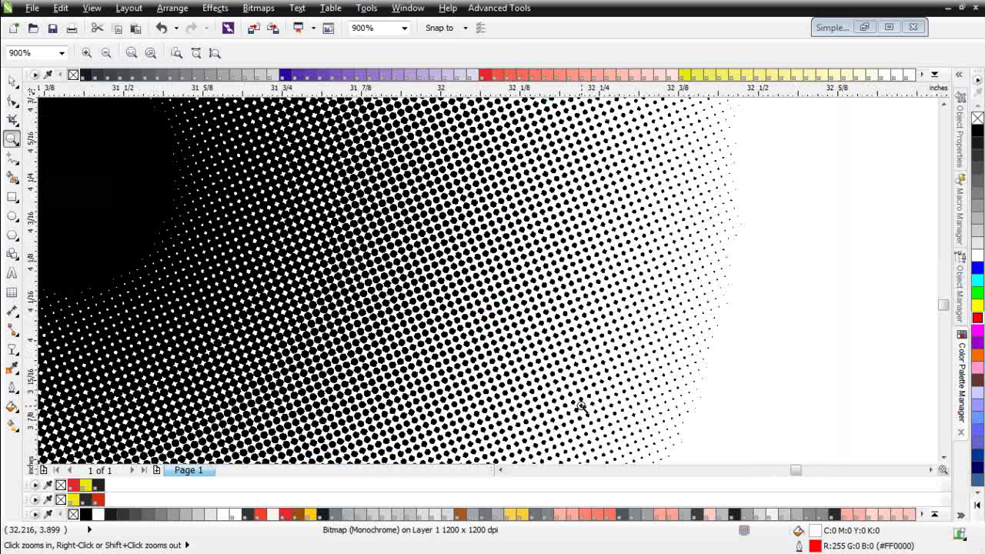
{"action": "right_click", "coordinate": [681, 370]}
{"action": "right_click", "coordinate": [451, 308]}
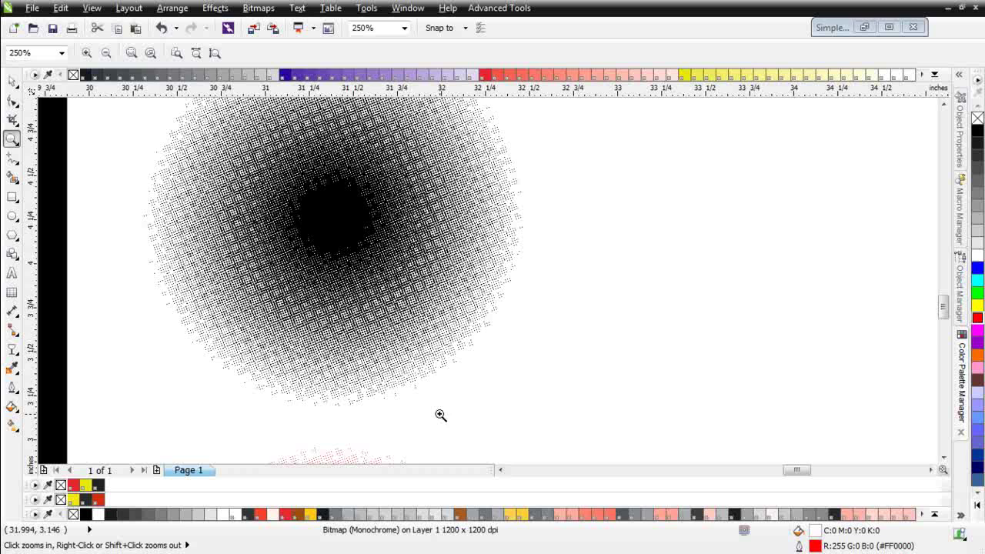
{"action": "right_click", "coordinate": [453, 416]}
{"action": "left_click_drag", "start_coordinate": [433, 380], "coordinate": [547, 429]}
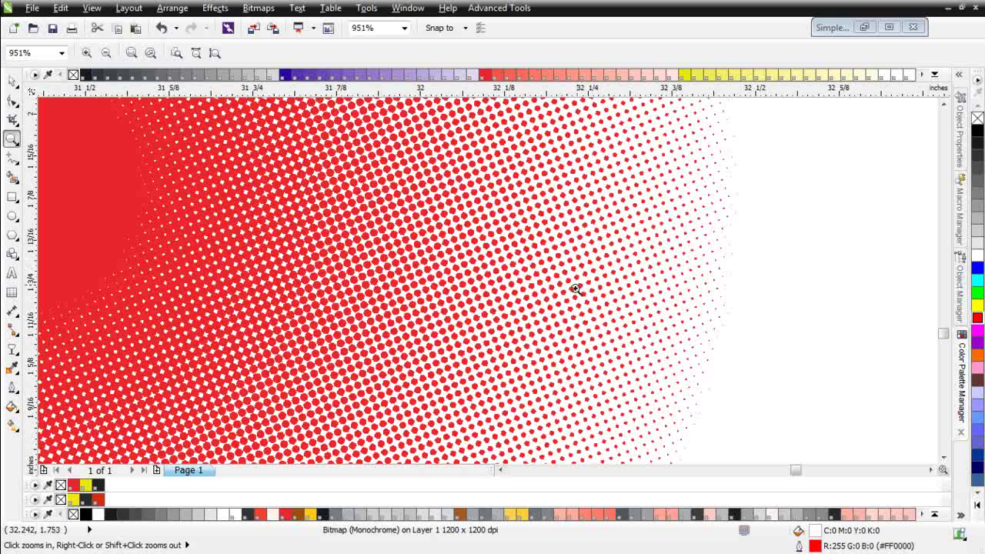
{"action": "right_click", "coordinate": [587, 289]}
{"action": "right_click", "coordinate": [587, 290]}
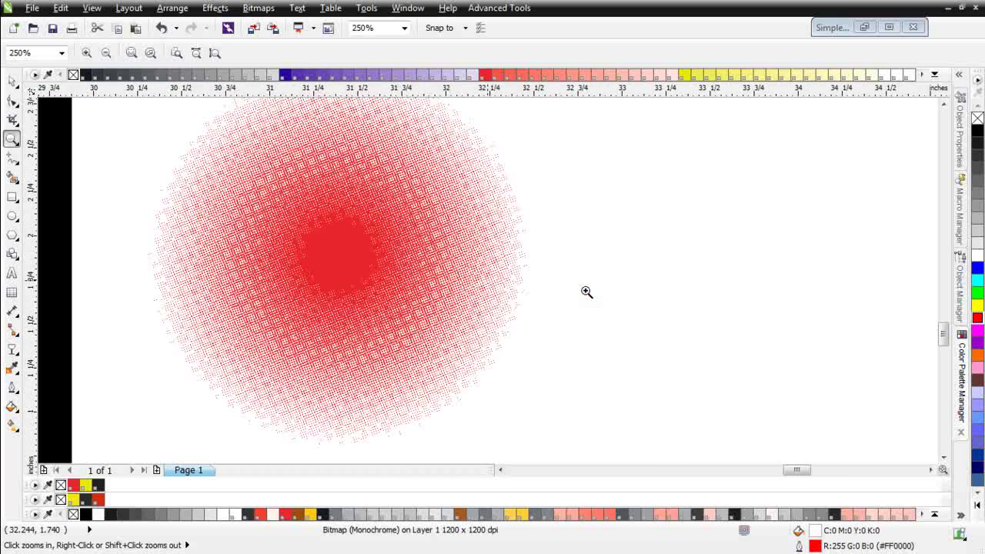
{"action": "right_click", "coordinate": [466, 280]}
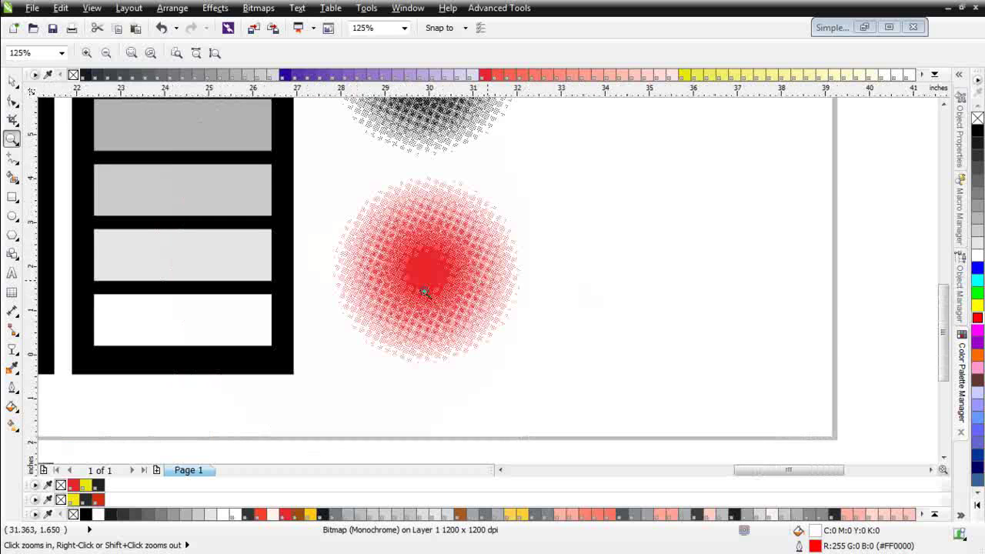
{"action": "right_click", "coordinate": [428, 285]}
Step: Give the red tint column's light areas yellow, R:255 G:255 B:0, so it fades red to yellow
{"action": "left_click", "coordinate": [265, 203]}
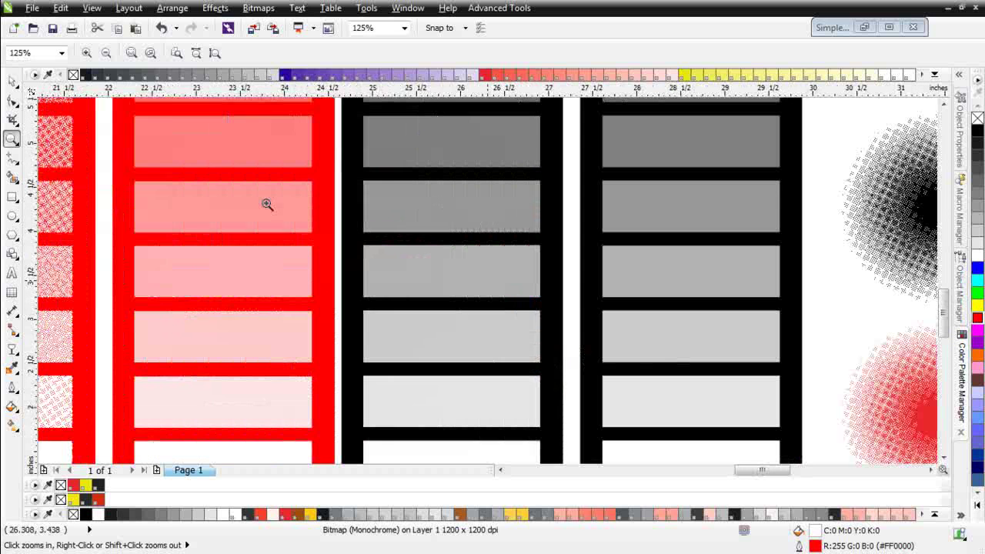
{"action": "left_click", "coordinate": [13, 81]}
{"action": "left_click", "coordinate": [226, 197]}
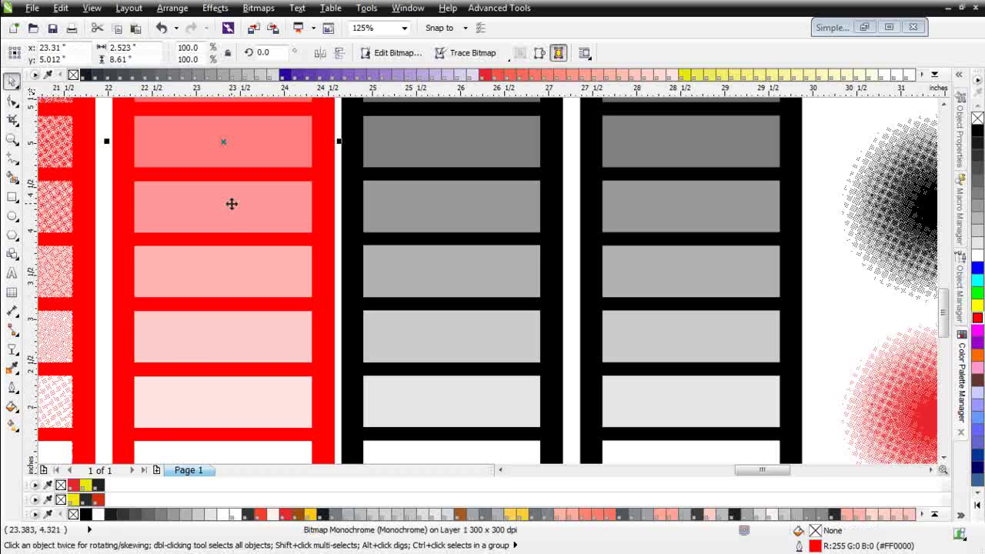
{"action": "key", "text": "F3"}
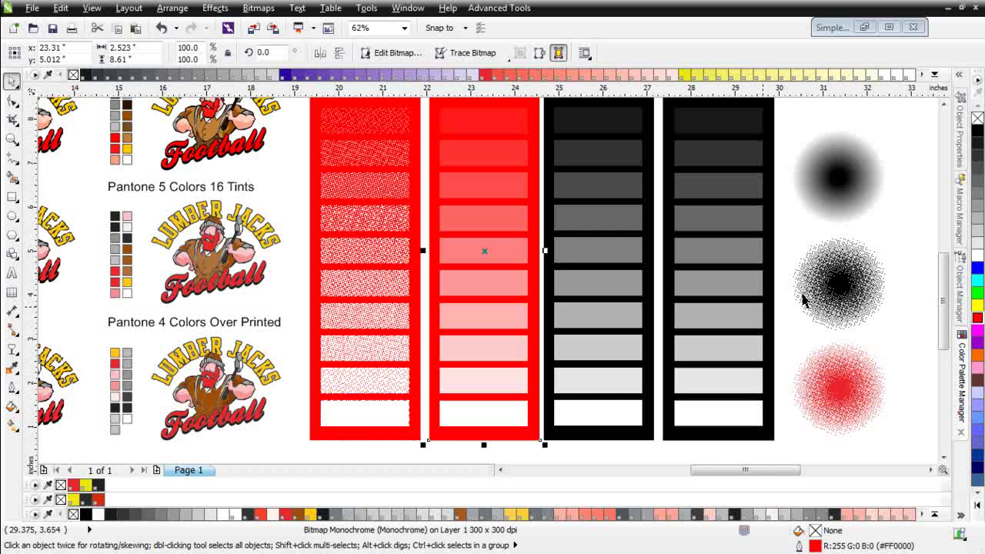
{"action": "left_click", "coordinate": [977, 307]}
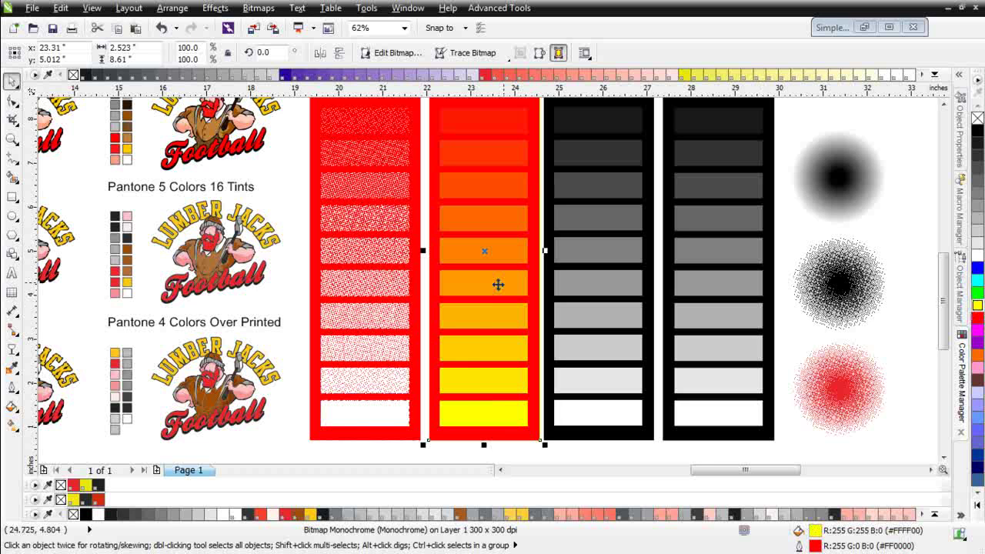